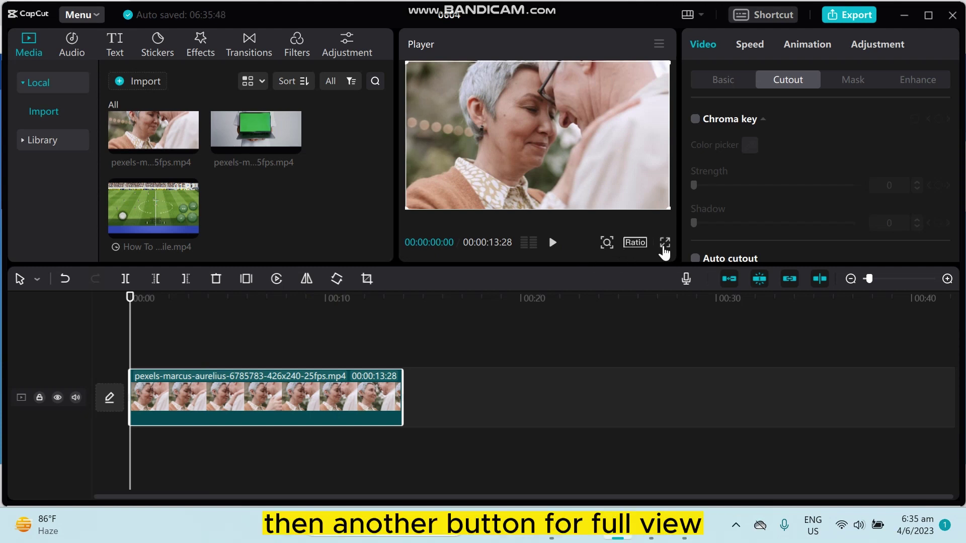
- Open the canvas aspect ratio dropdown under the player, leaving Original applied
click(637, 243)
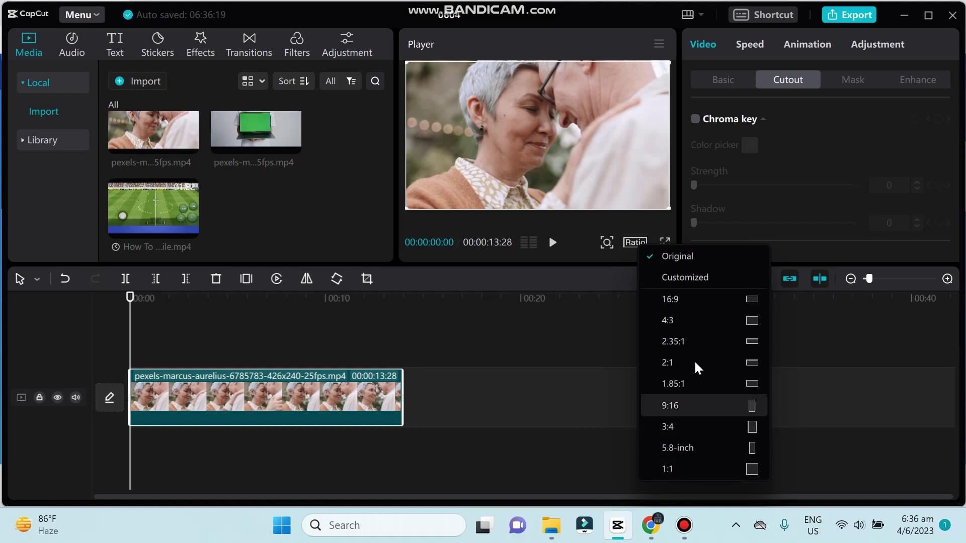
- Choose a Customized ratio and save the project at 1080x1080, 30 fps
click(681, 281)
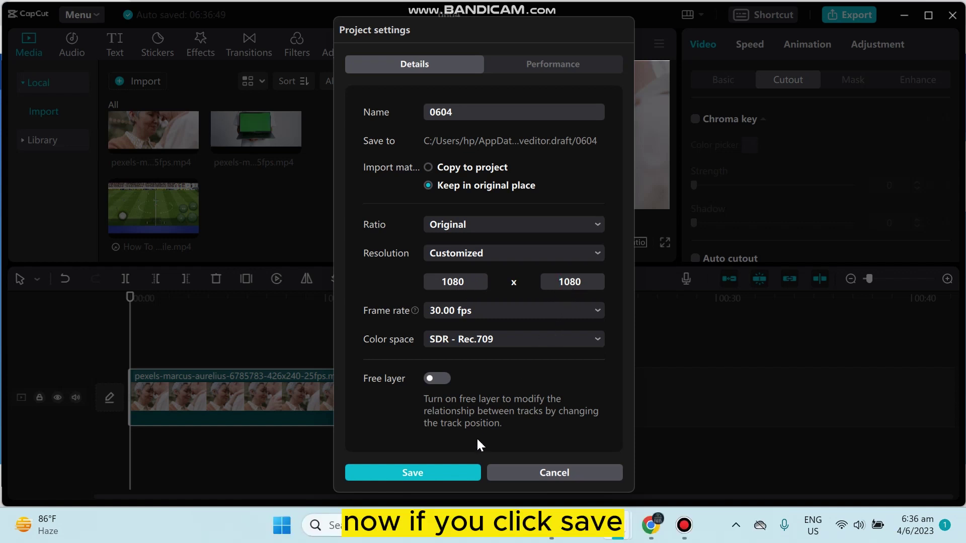
click(445, 473)
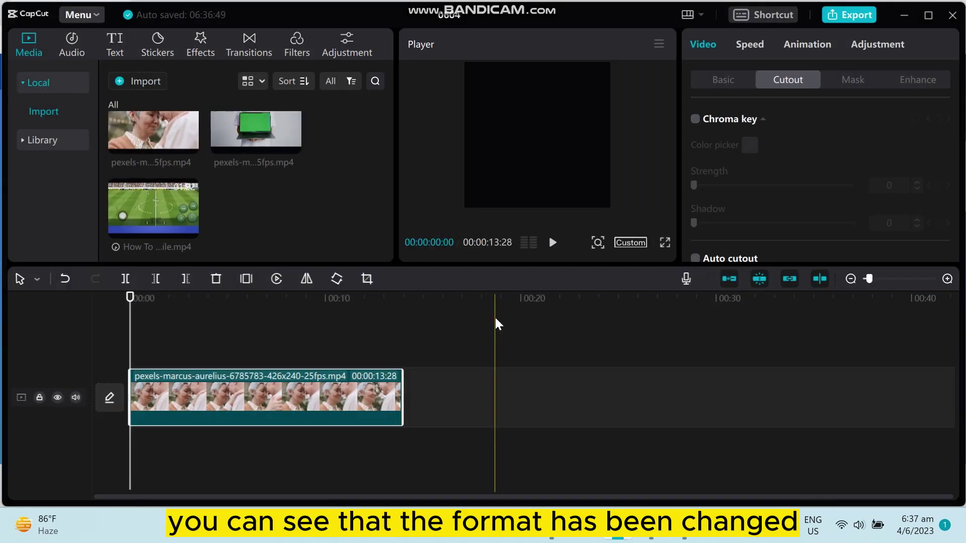
- Play and scrub the clip from the start to about ten seconds in the square frame
click(260, 340)
key(space)
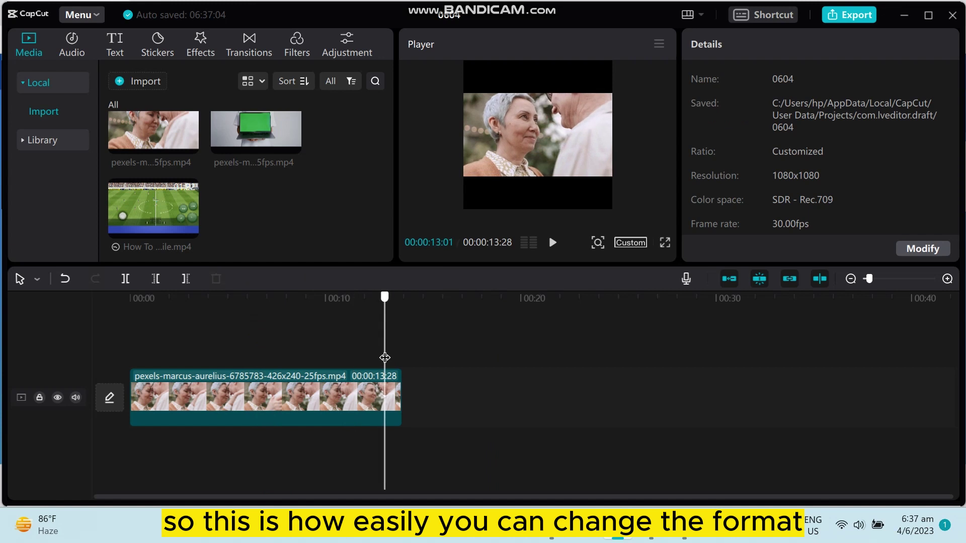
click(184, 363)
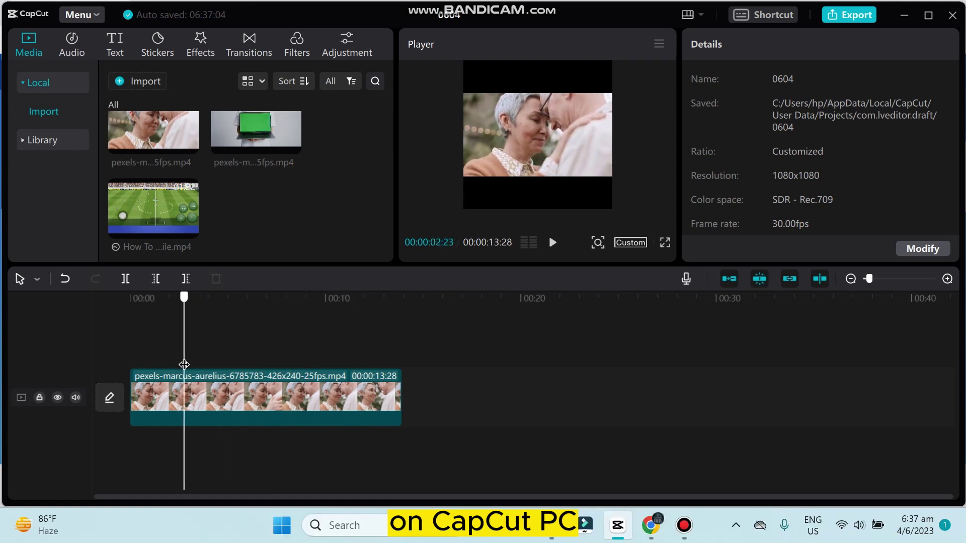
drag(191, 365, 329, 369)
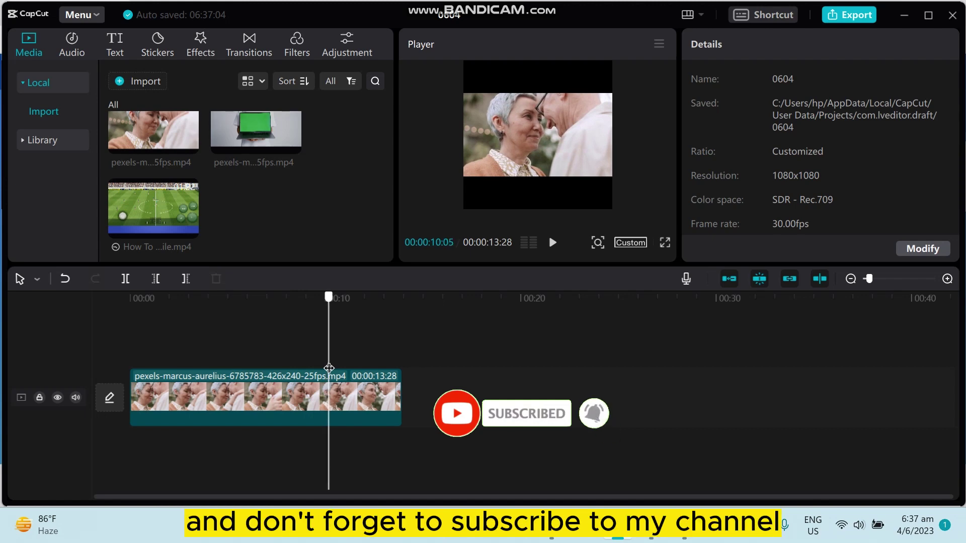